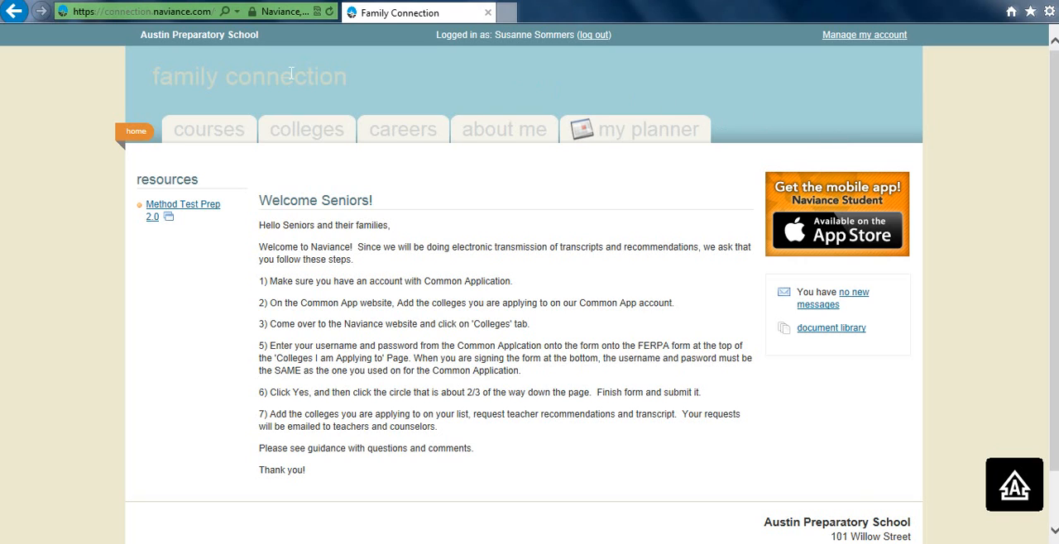
- Open the resume builder from the student's About Me section
click(500, 137)
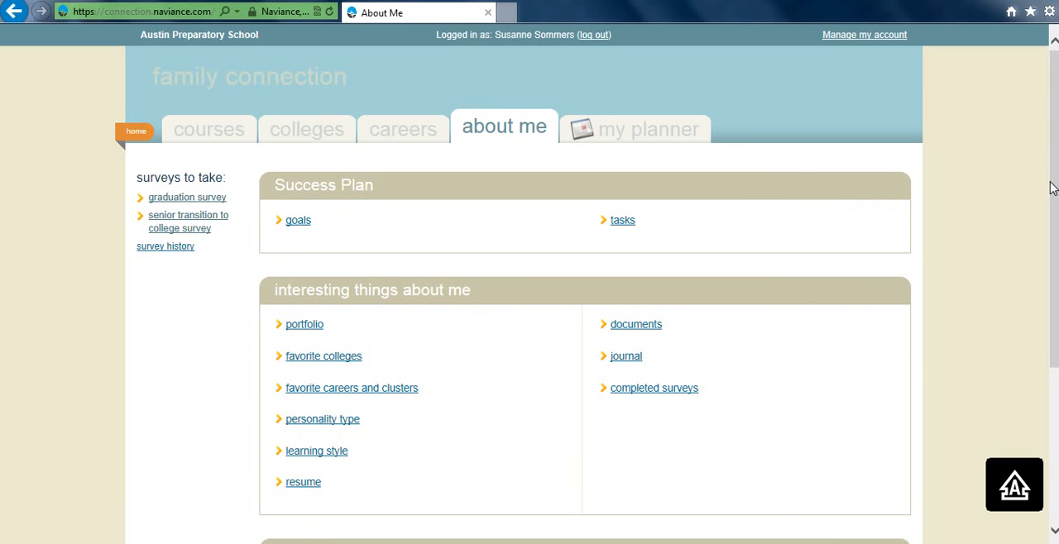
drag(1055, 182, 1056, 302)
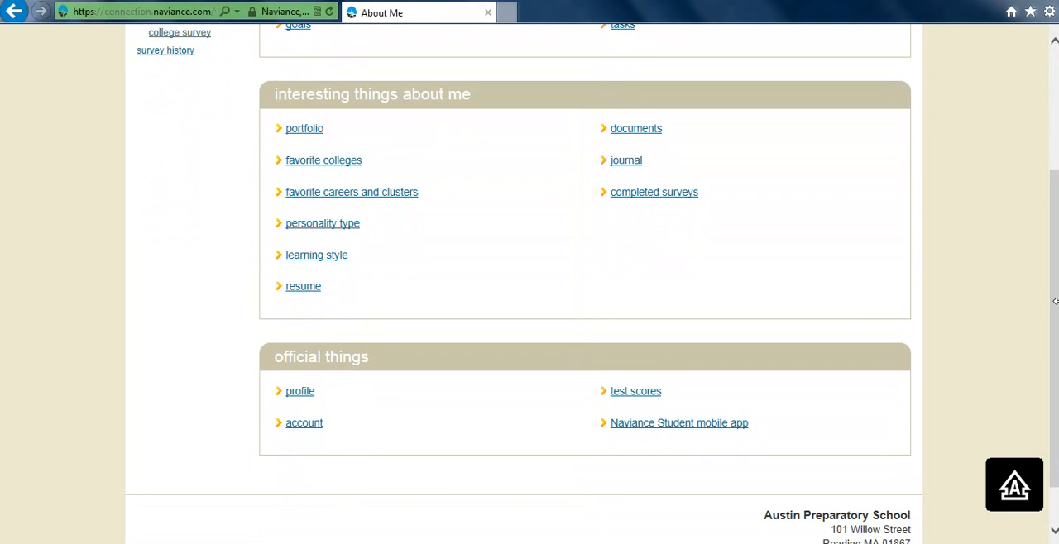
click(302, 290)
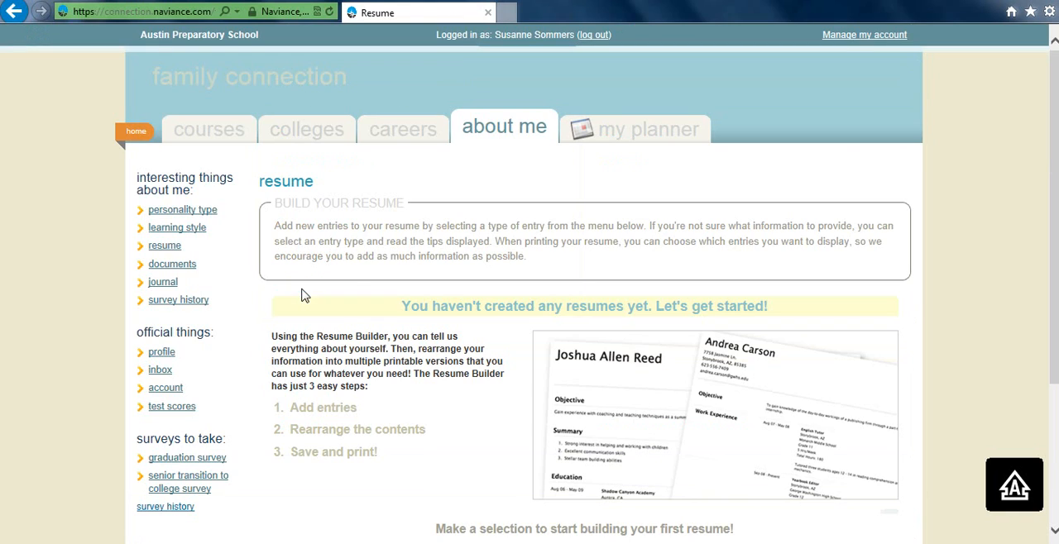
- Add an Objective entry reading "To gain admission to an institute of higher education" to the resume
drag(1054, 121, 1055, 260)
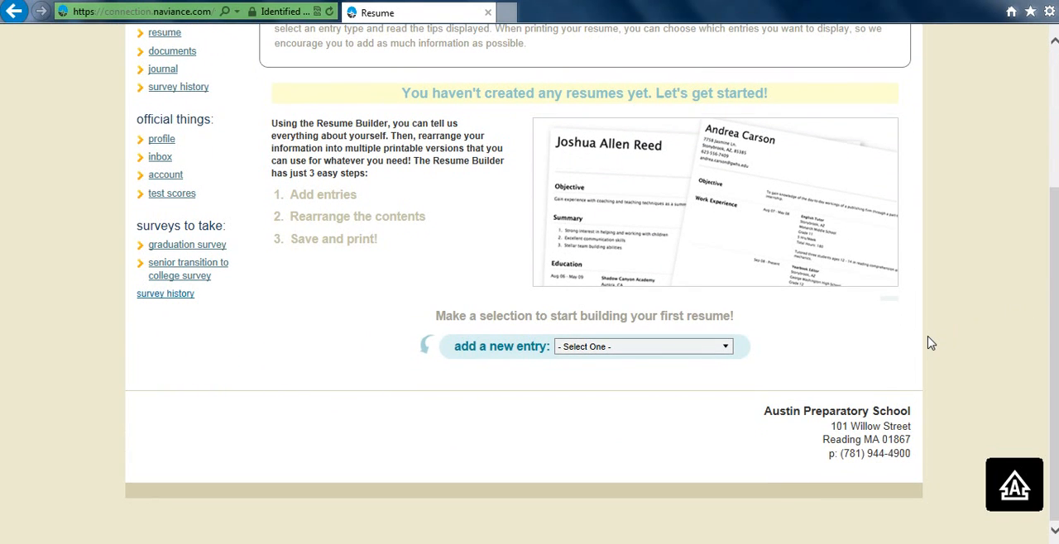
click(721, 346)
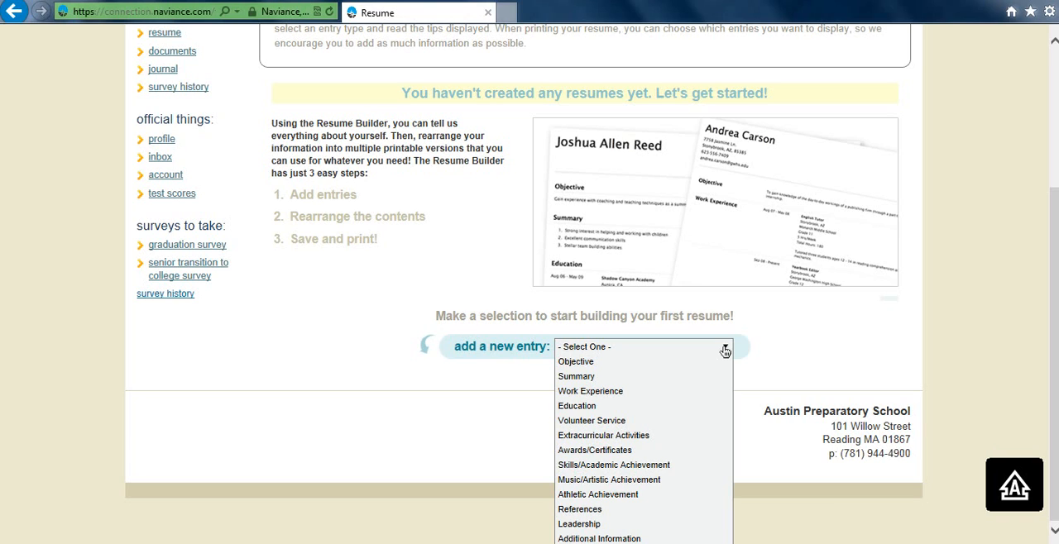
click(565, 361)
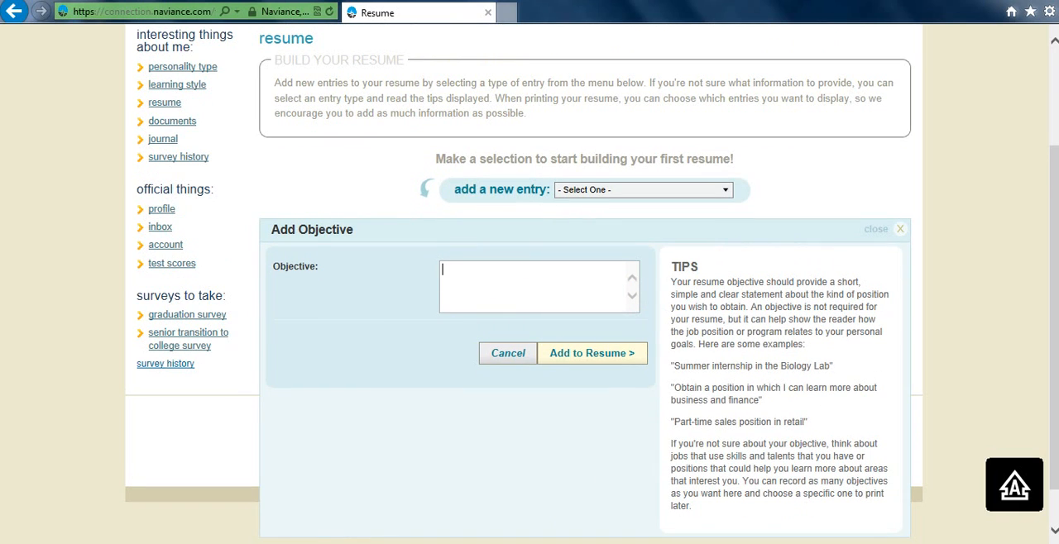
text(t)
key(BackSpace)
text(to)
key(BackSpace)
key(BackSpace)
text(To)
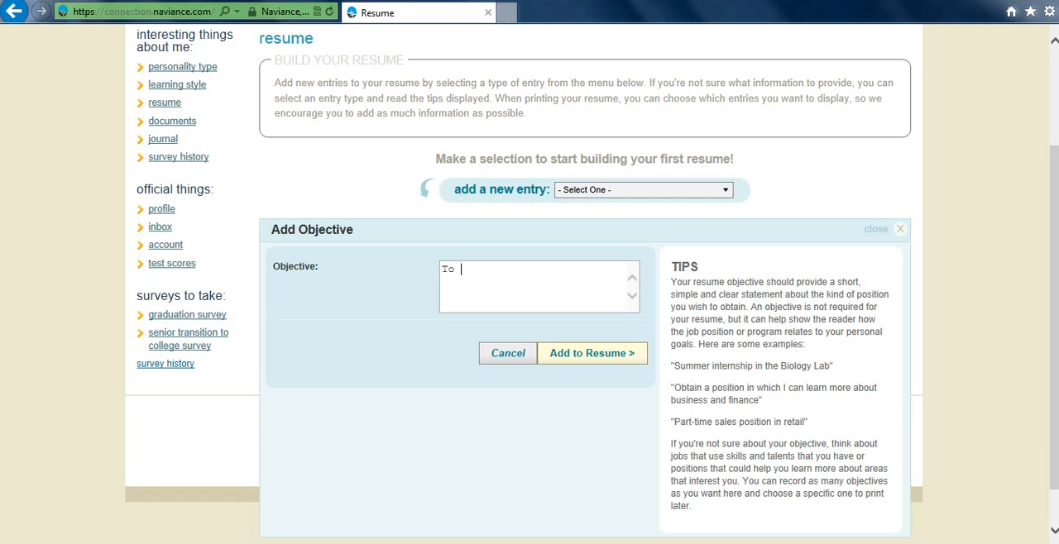
text(gain admissions)
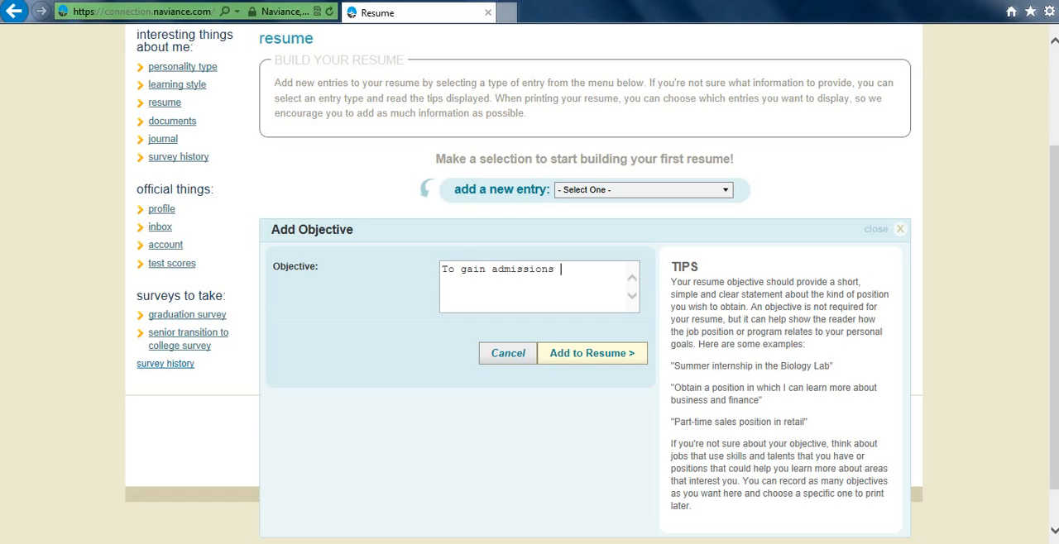
key(BackSpace)
text(to co)
key(BackSpace)
key(BackSpace)
text(an institute of hi)
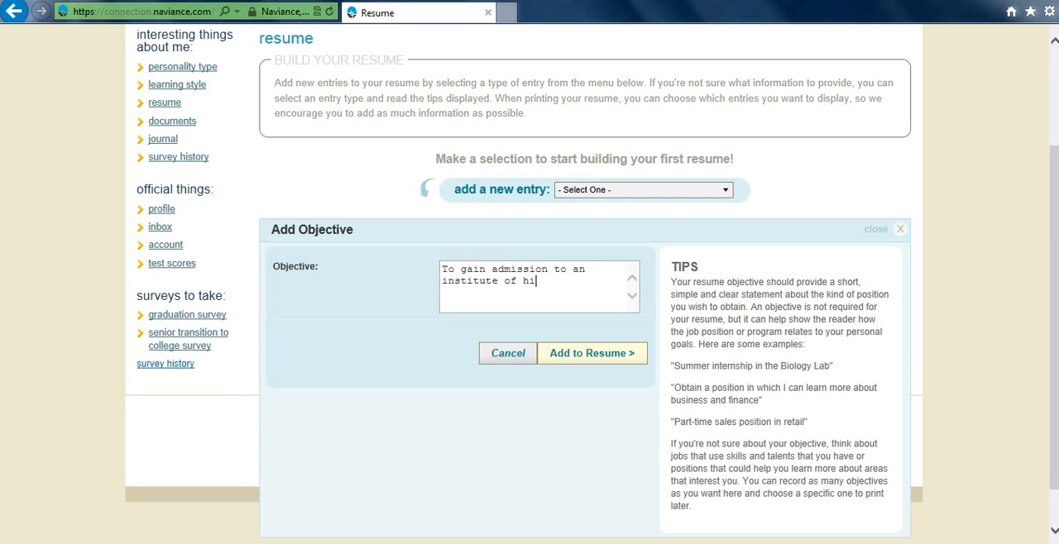
text(gher education)
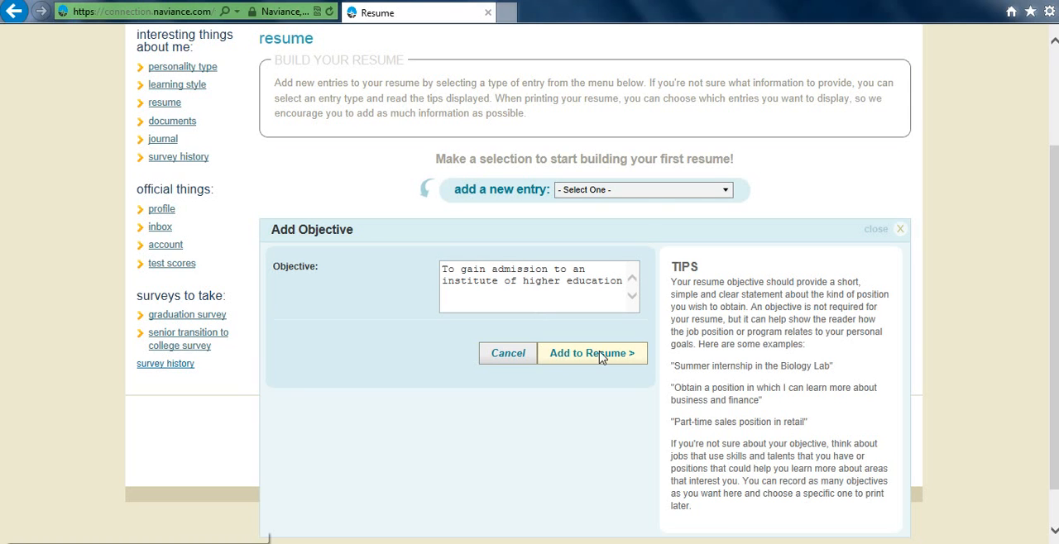
click(605, 356)
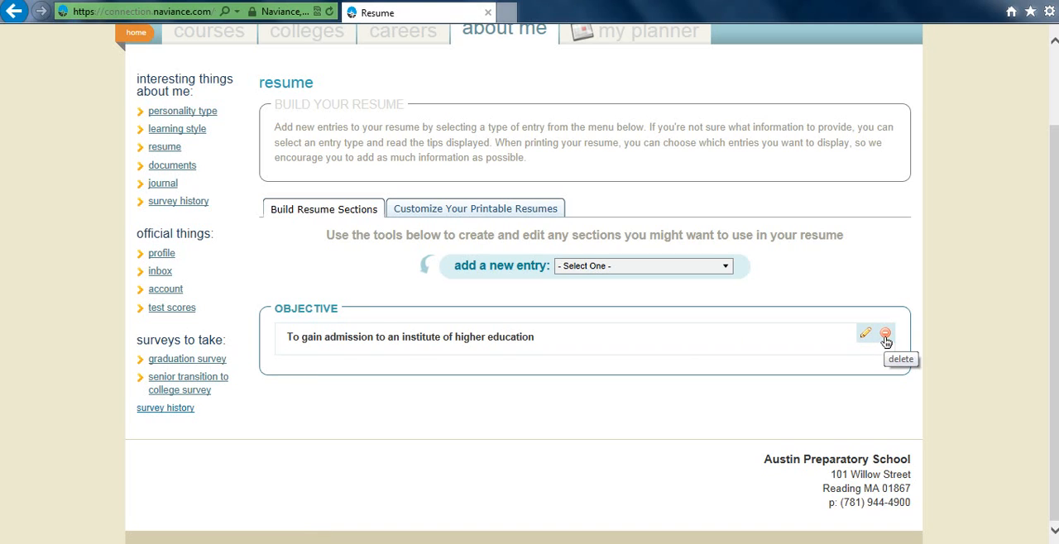
- Start a new Education entry with "Austin Preparatory School" as the school
click(727, 270)
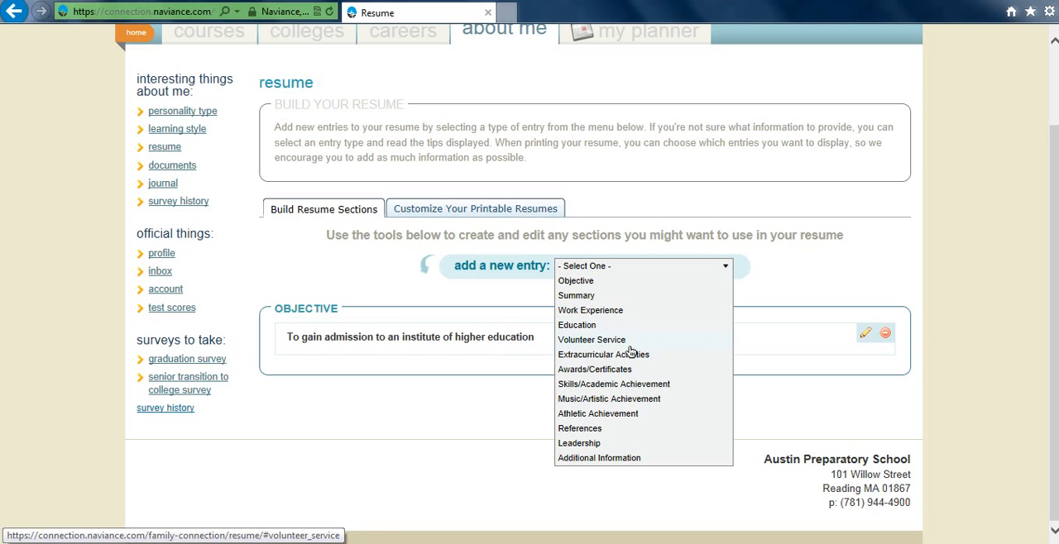
click(577, 326)
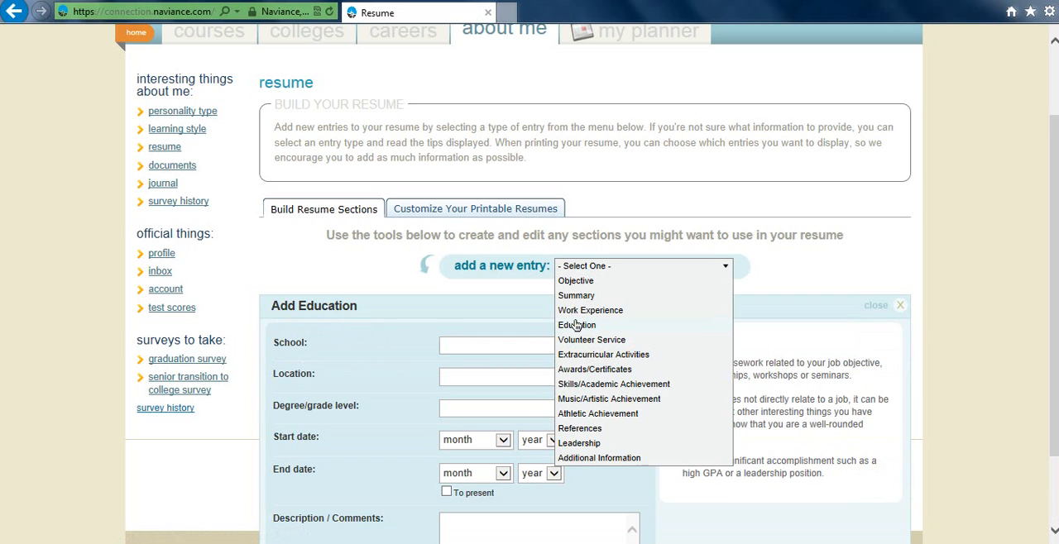
click(485, 348)
text(A)
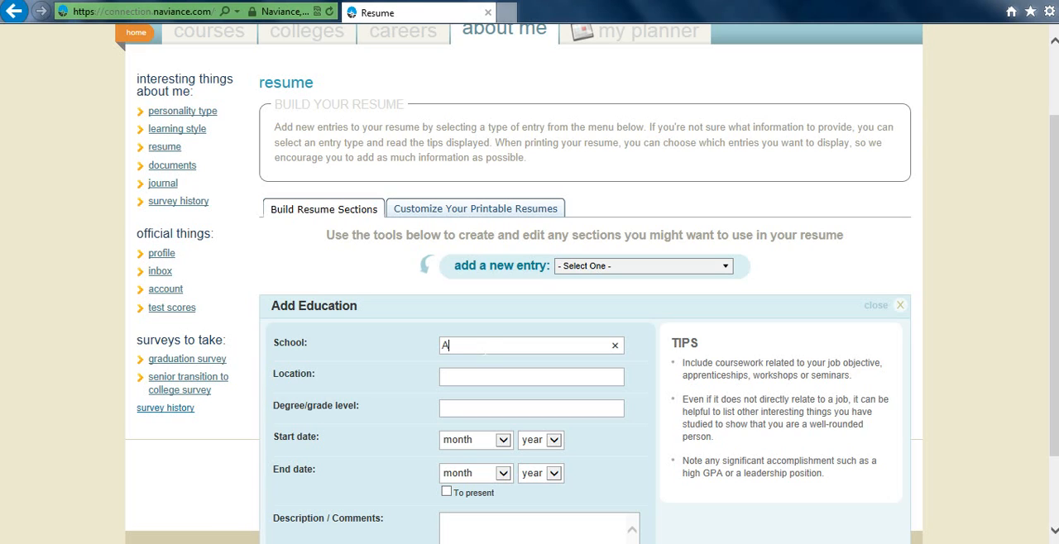
text(ustin Preparatory Scoo)
key(BackSpace)
text(ol)
- Fill in the Education entry's location as "Reading" and its degree/grade level as "High School Diploma"
click(497, 383)
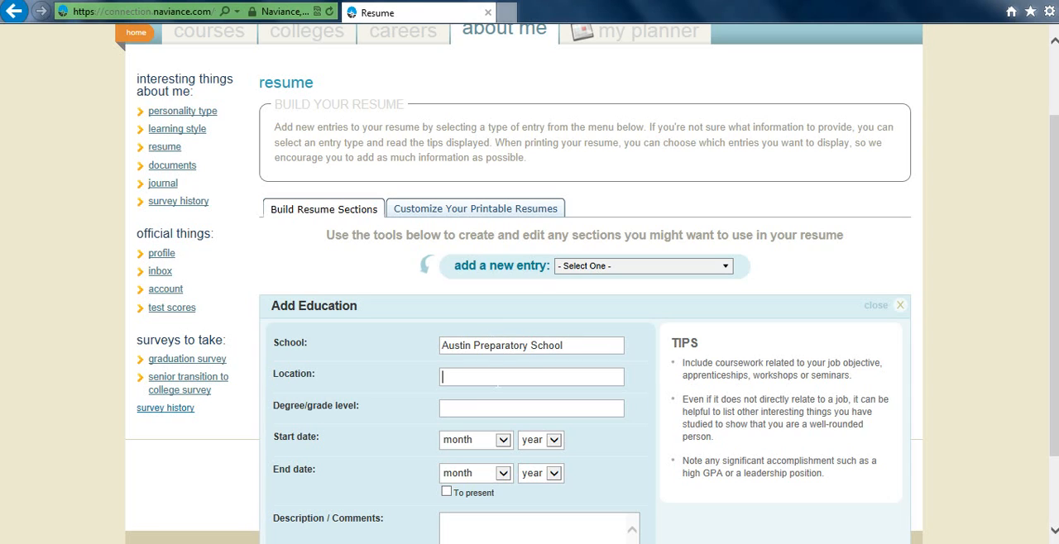
text(Reading)
click(492, 411)
text(High S)
key(BackSpace)
key(BackSpace)
key(BackSpace)
key(BackSpace)
text(gh School )
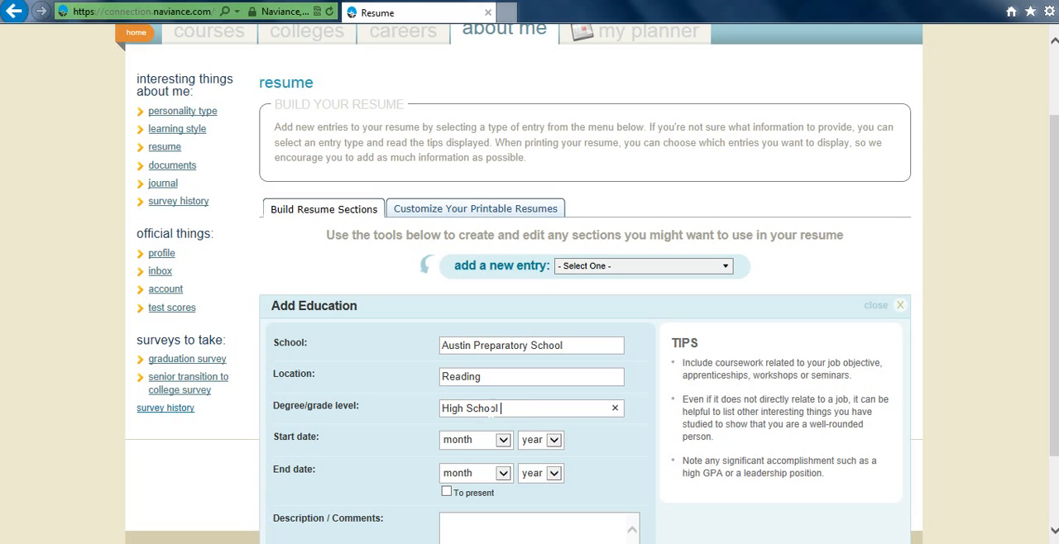
text(Diploma)
- Set the Education entry's start date to August 2006 and its end date to June 2013
click(503, 439)
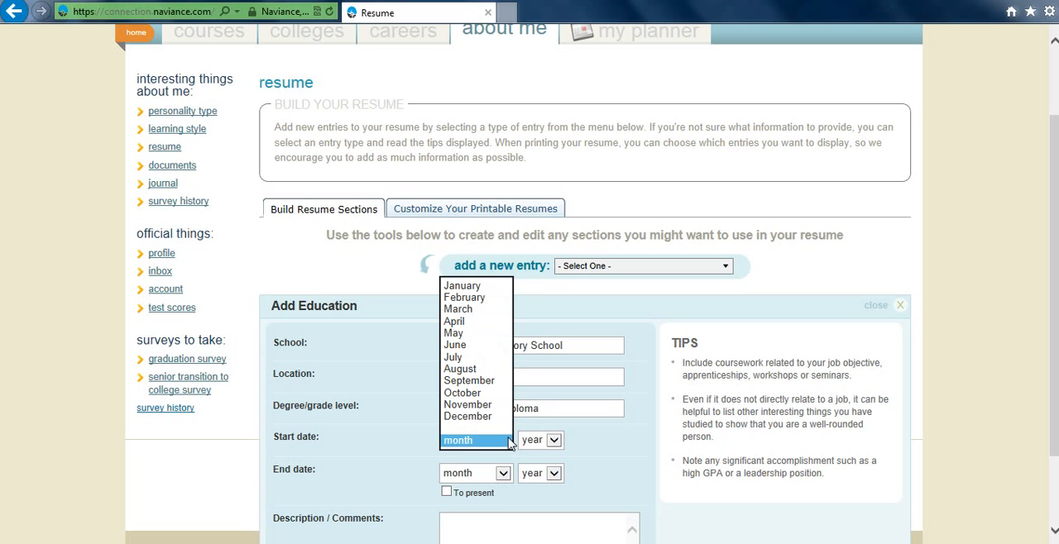
click(476, 370)
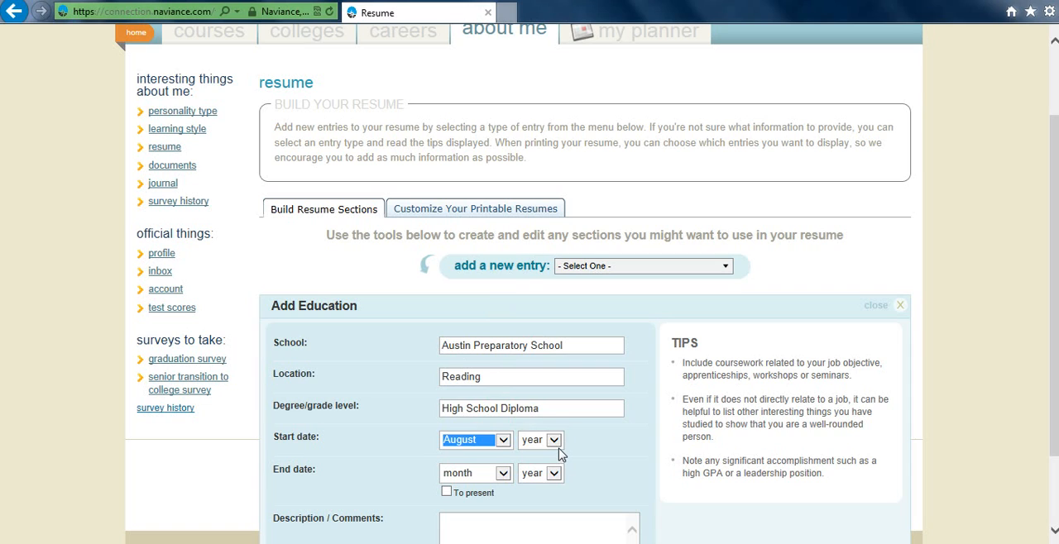
click(554, 440)
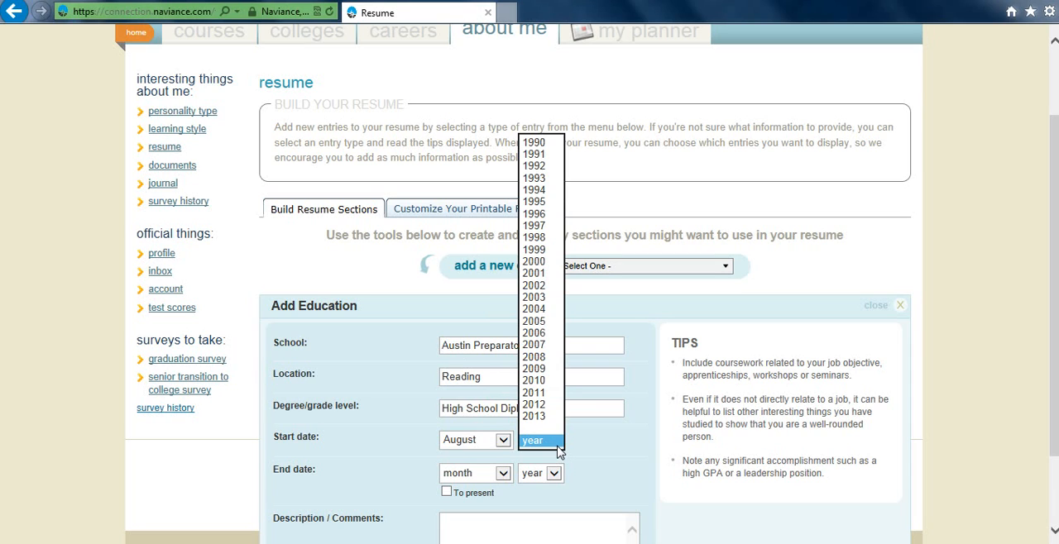
click(541, 334)
click(502, 473)
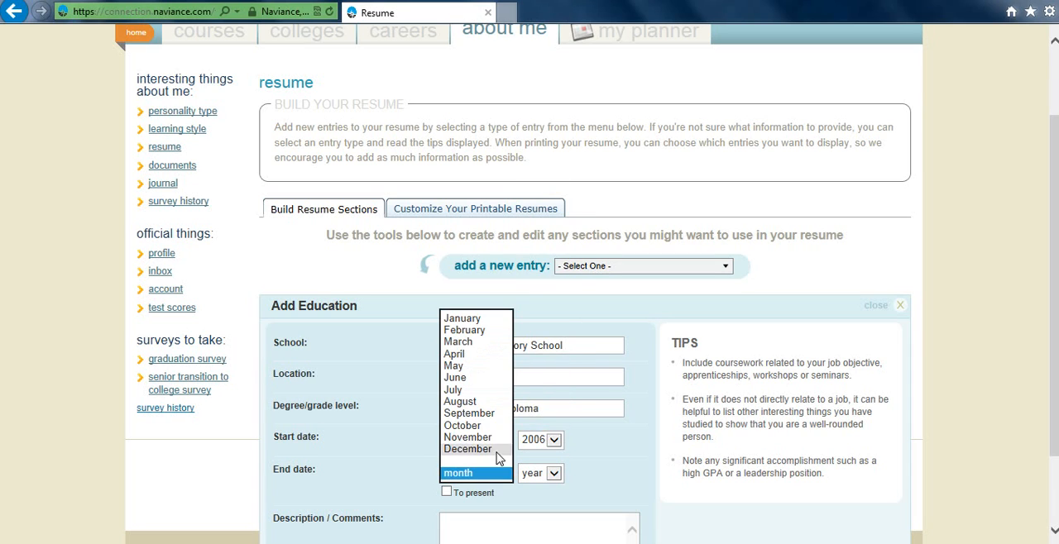
click(465, 378)
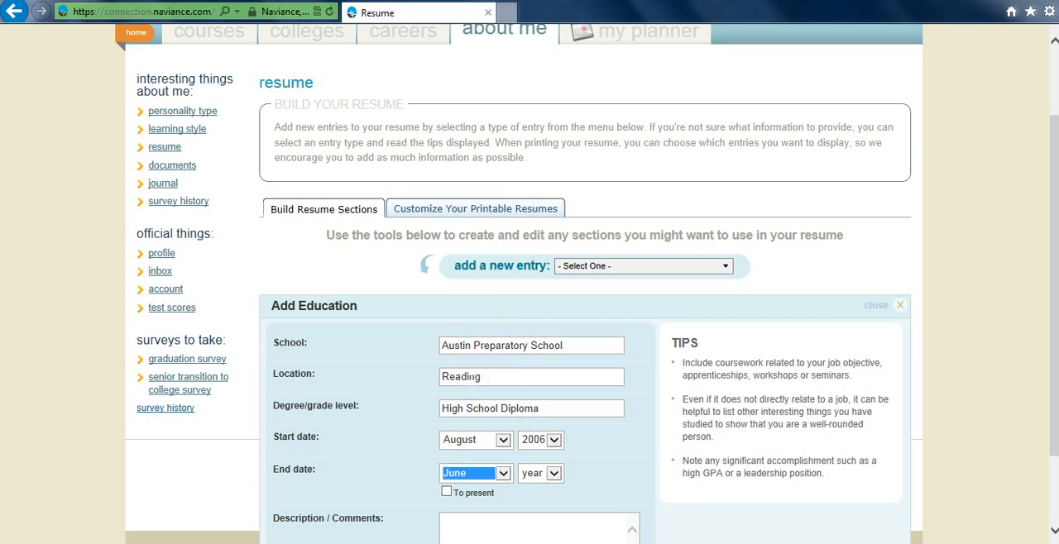
click(556, 475)
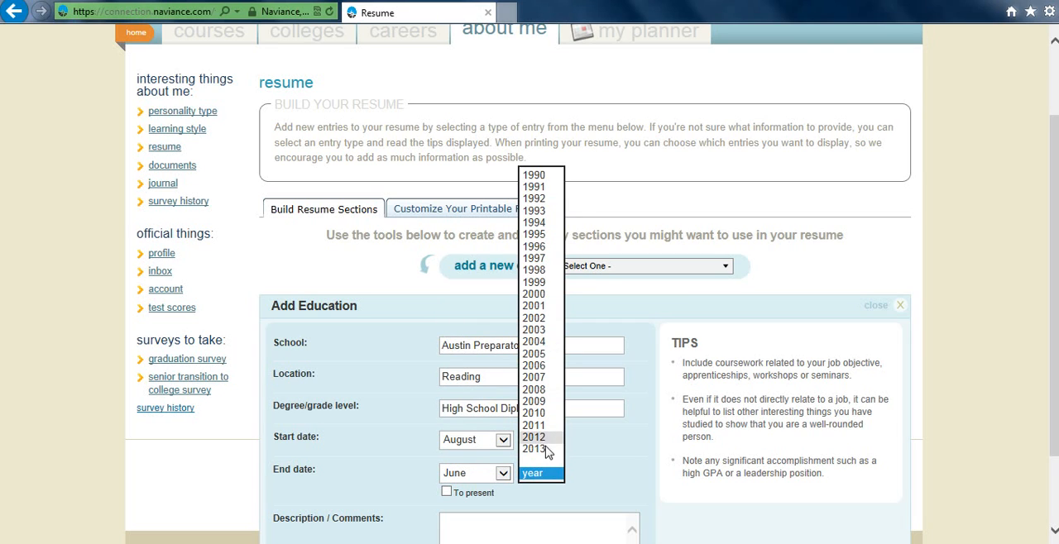
click(546, 448)
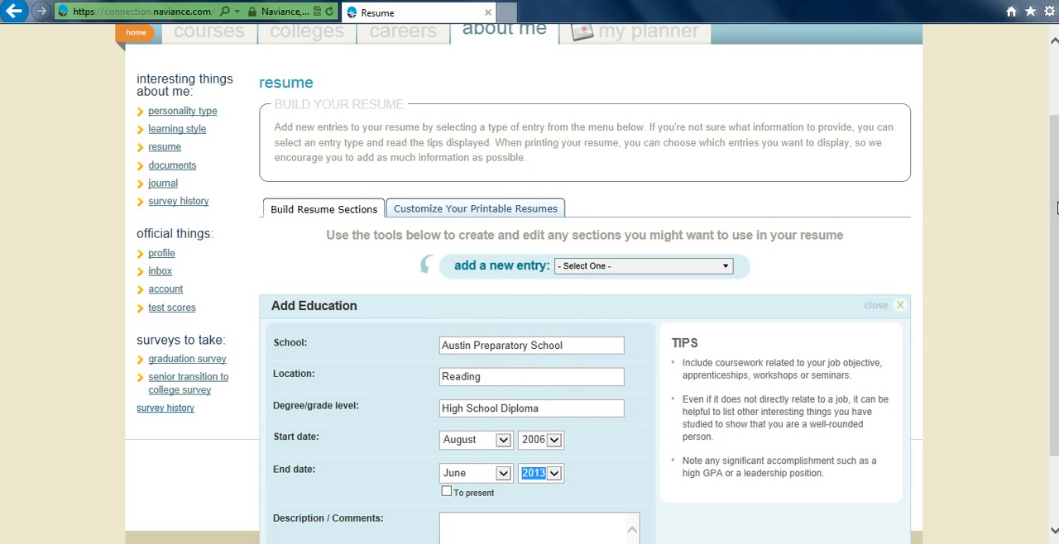
- Add the Education entry to the resume with its description left blank
drag(1056, 208, 1056, 276)
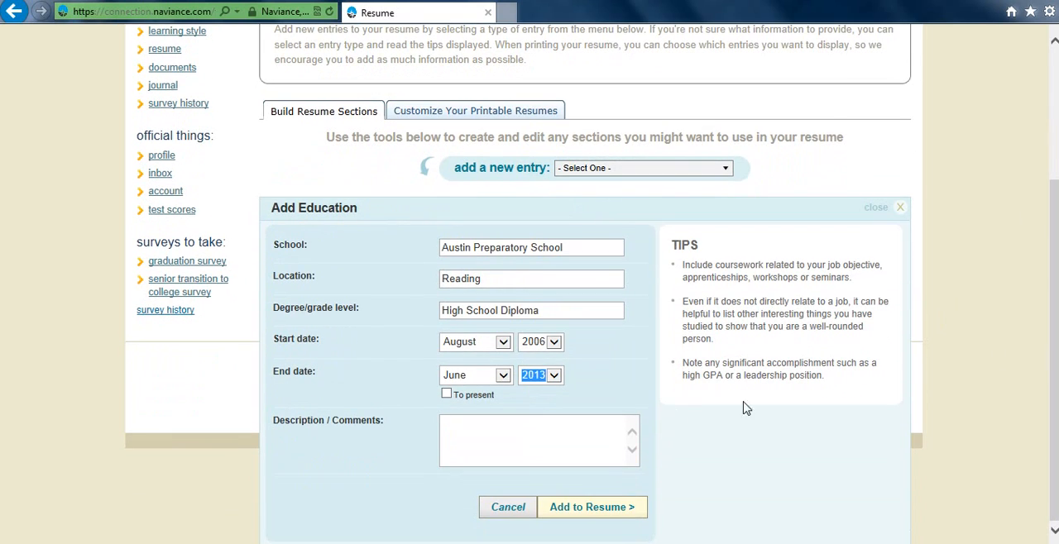
click(529, 438)
click(586, 507)
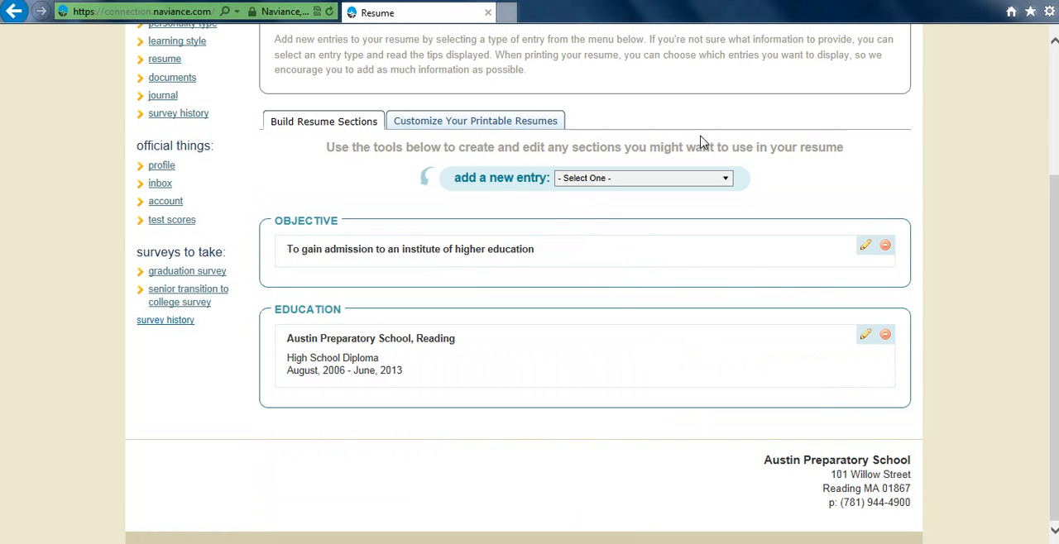
- Start a new Work Experience entry with the position title "Nanny" and the employing family's name as the organization
click(719, 180)
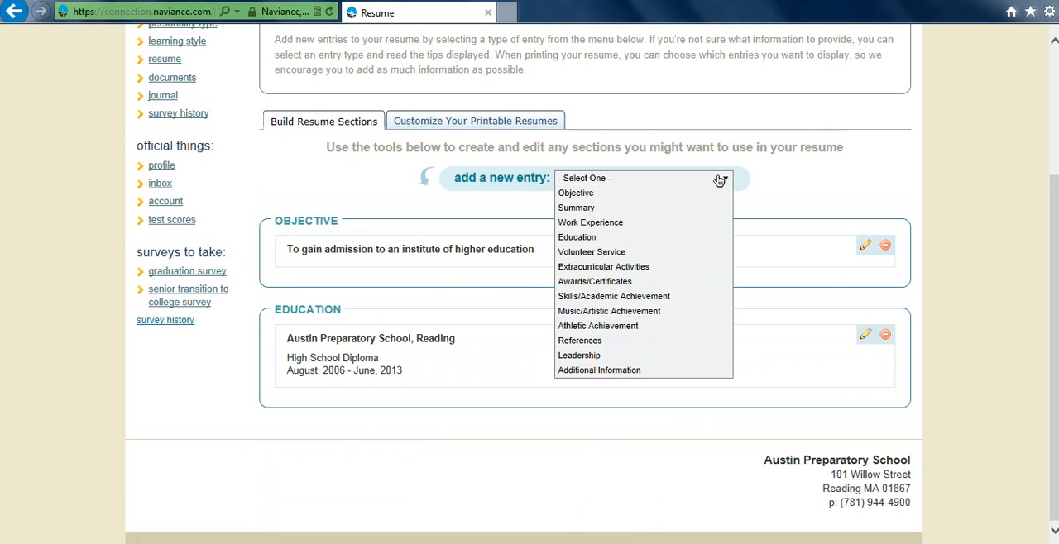
click(584, 230)
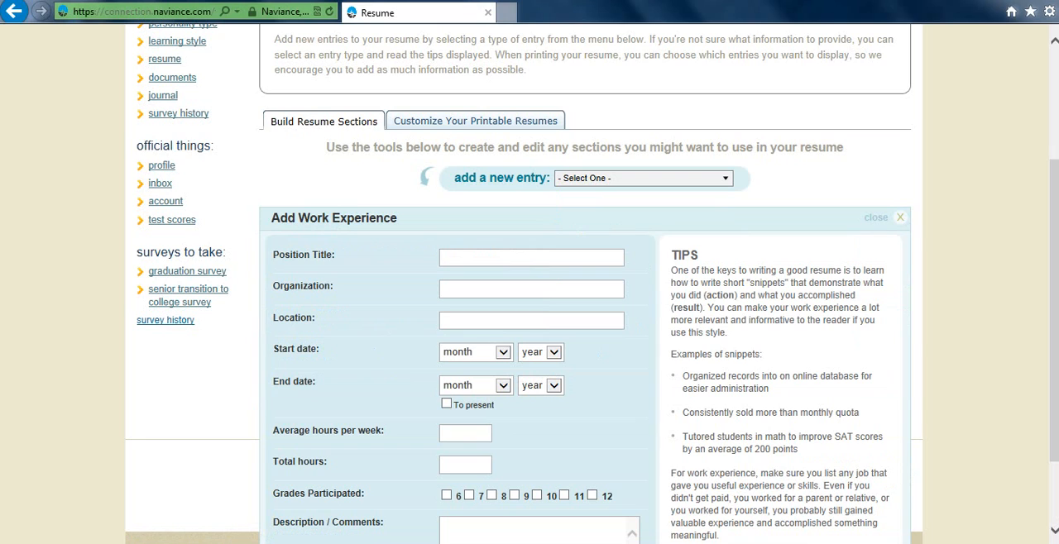
text(Nanny)
key(Tab)
text(Te)
key(BackSpace)
text(he Richardsons)
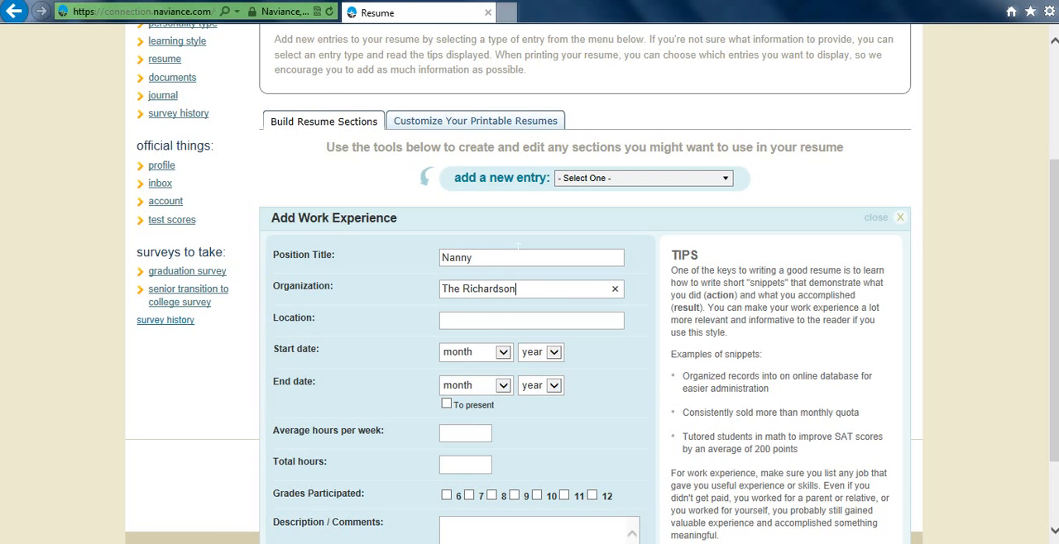
- Enter "Wilmington" as the location of the nanny position
key(Tab)
text(Wilmington)
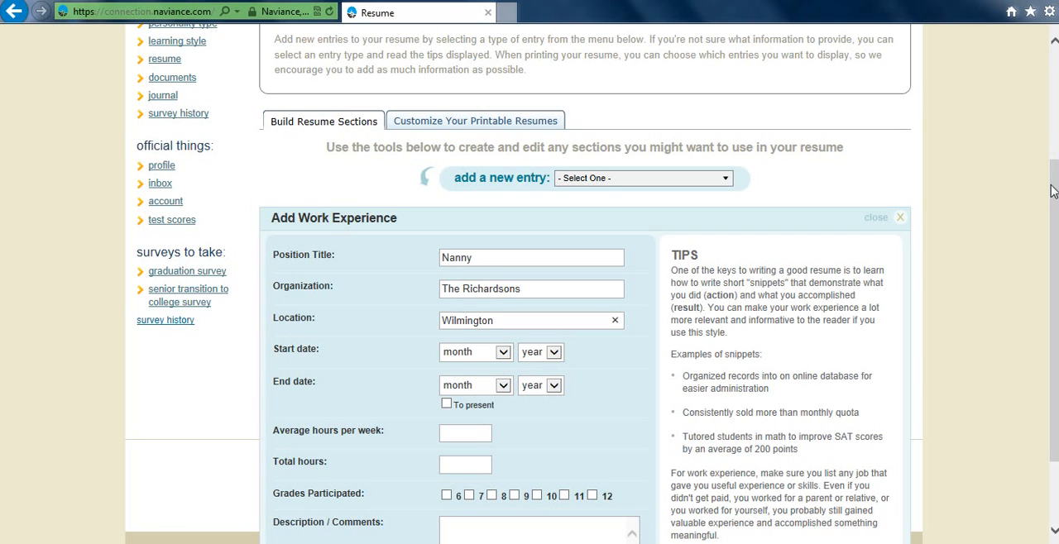
- Set the nanny position's start date to June 2011 and its end date to August 2013
drag(1052, 191, 1052, 236)
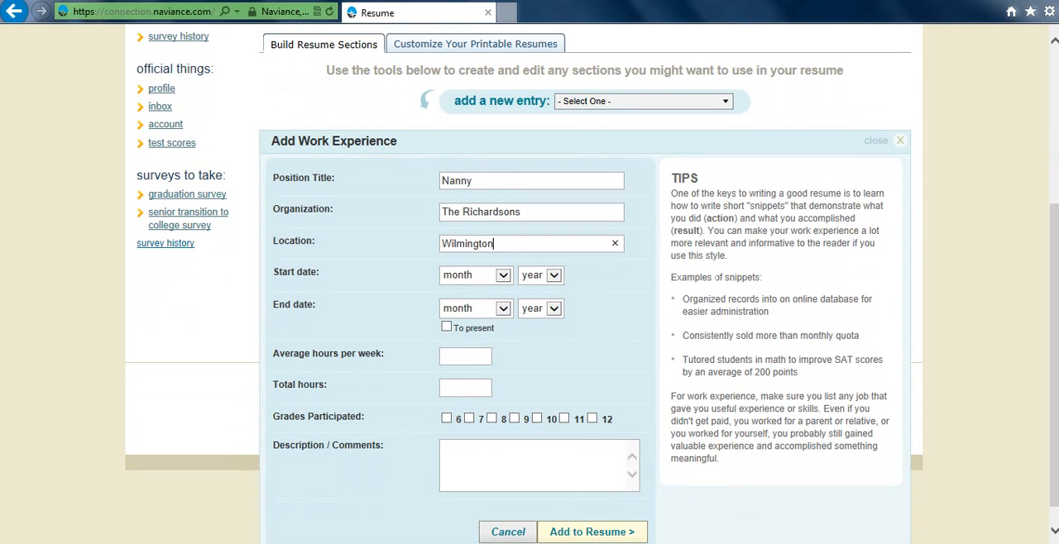
click(502, 275)
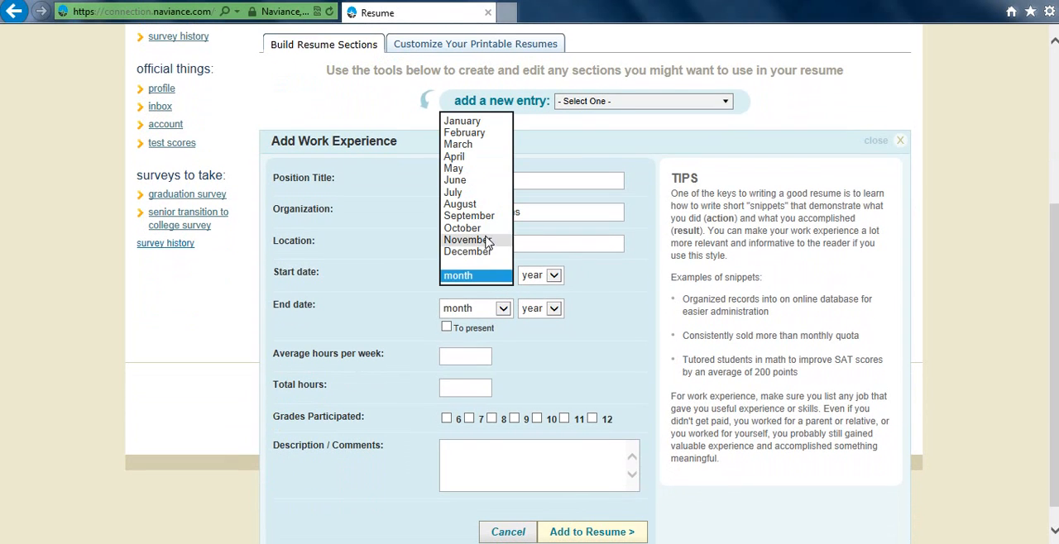
click(465, 181)
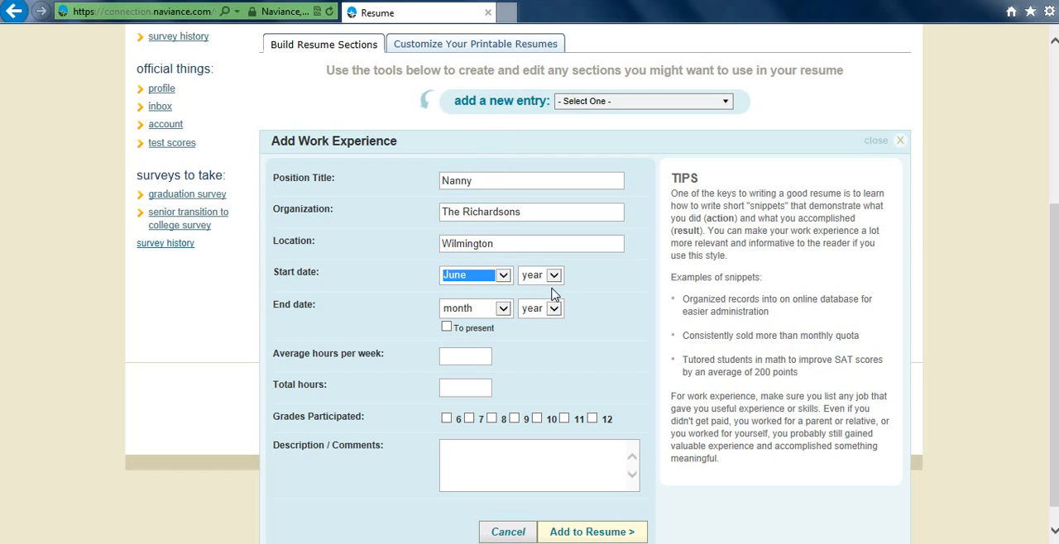
click(555, 278)
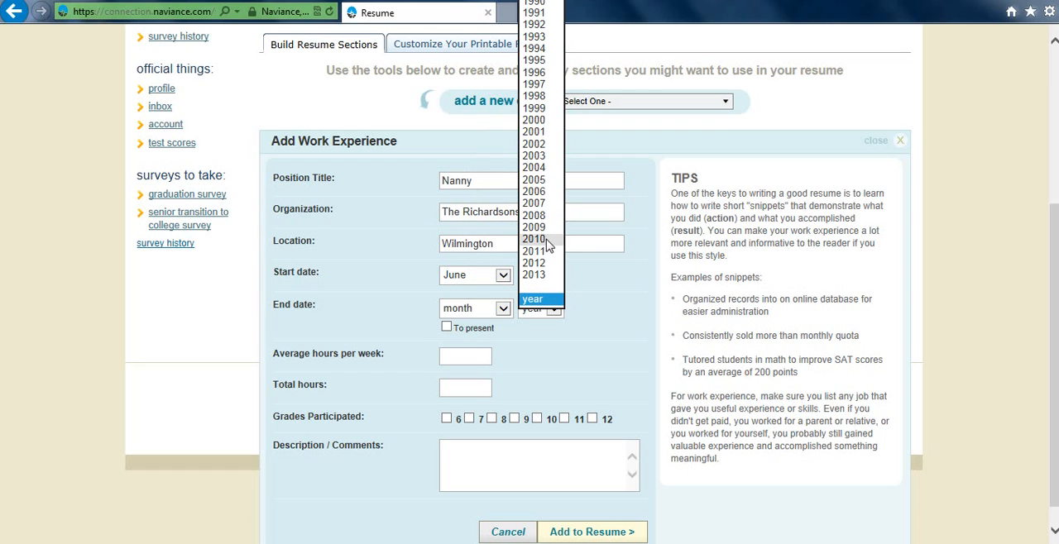
click(546, 251)
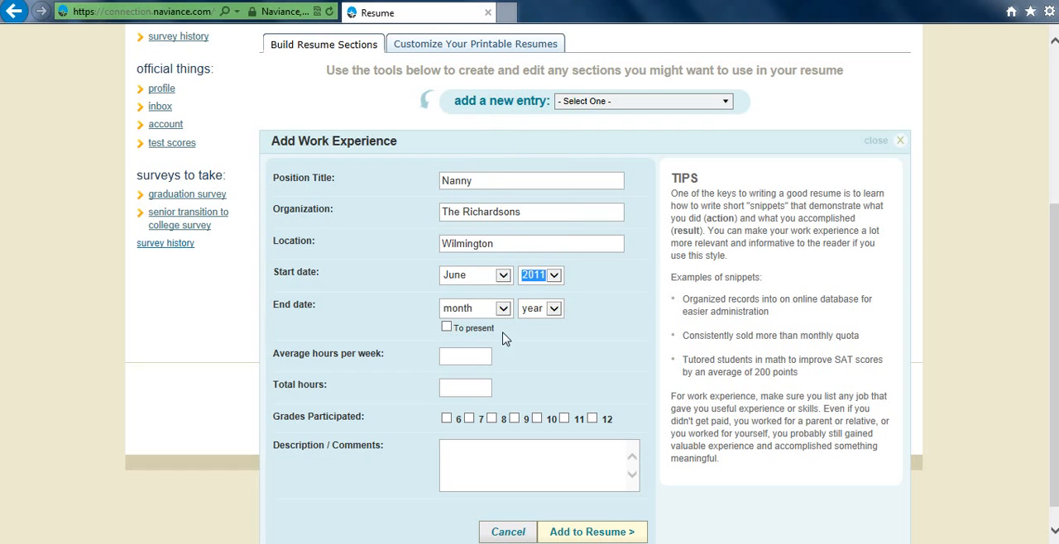
click(502, 313)
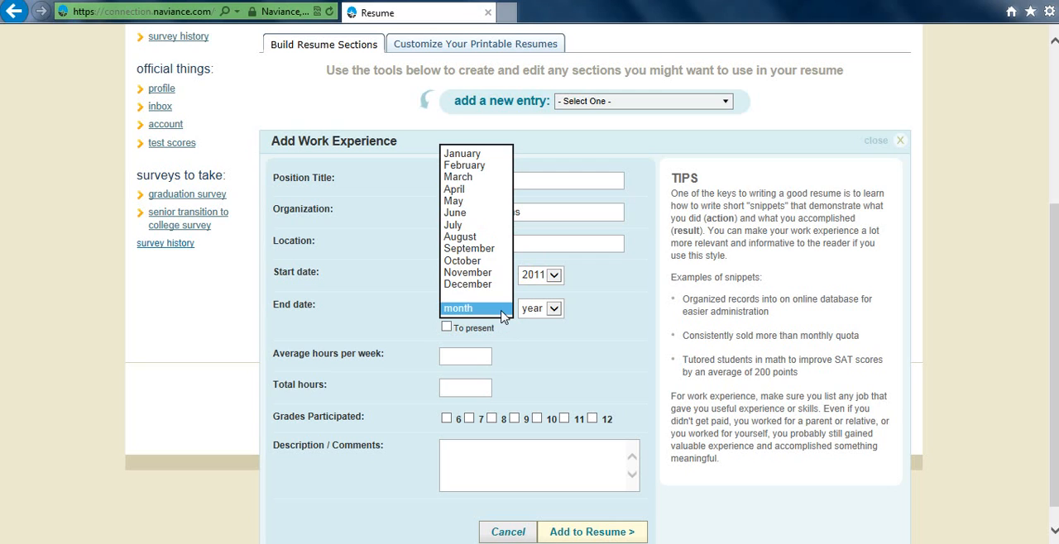
click(476, 238)
click(553, 309)
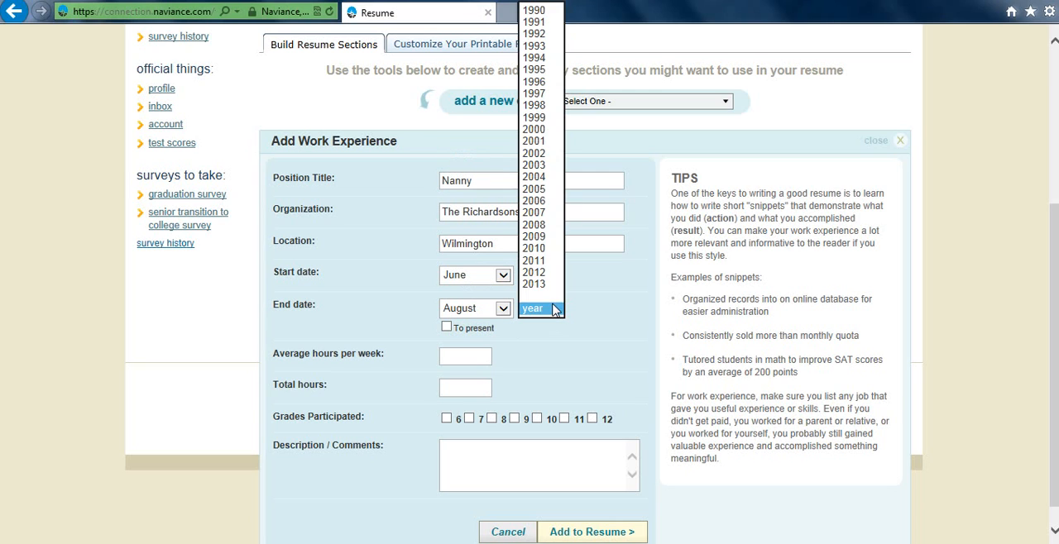
click(536, 284)
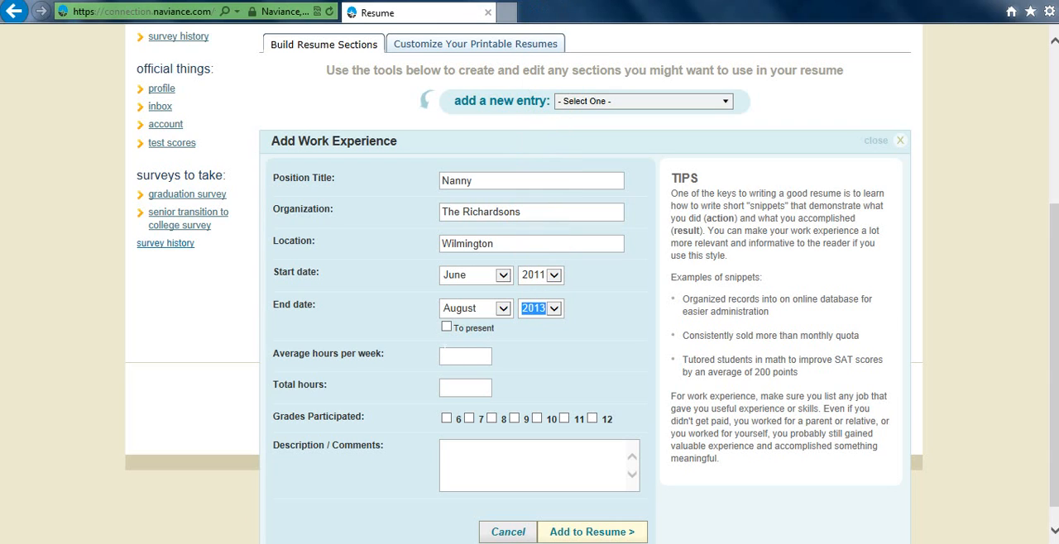
- Enter 40 average hours per week and 1200 total hours for the nanny position, and mark grades 10, 11 and 12 as participated
click(451, 355)
text(40)
click(461, 395)
text(1200)
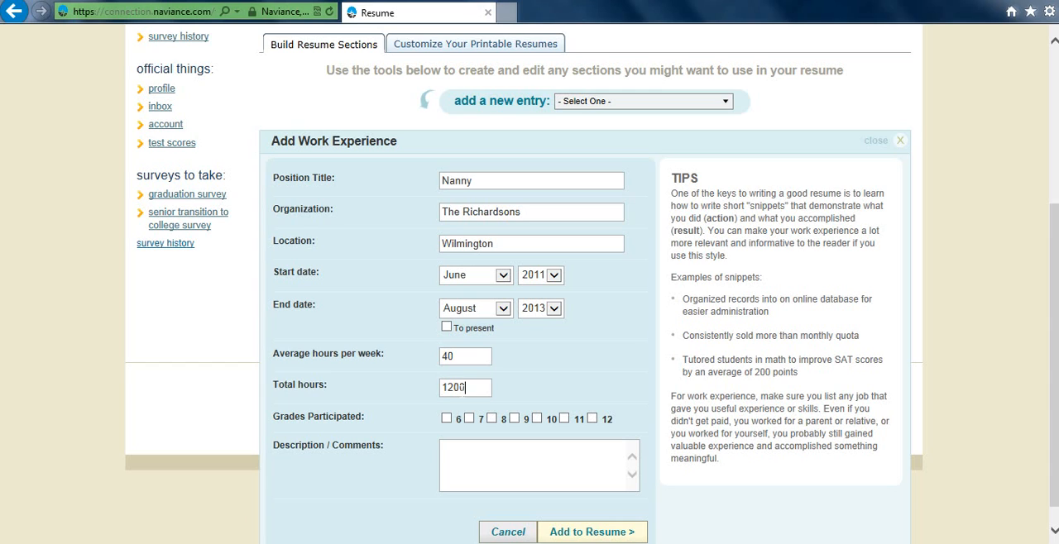
click(537, 420)
click(565, 419)
click(593, 420)
- Enter the description "I care for three children, ages six, four, and two, full time during the summer months." and add the entry to the resume
text(I babysi)
key(BackSpace)
key(BackSpace)
key(BackSpace)
key(BackSpace)
key(BackSpace)
key(BackSpace)
key(BackSpace)
text(care for thre)
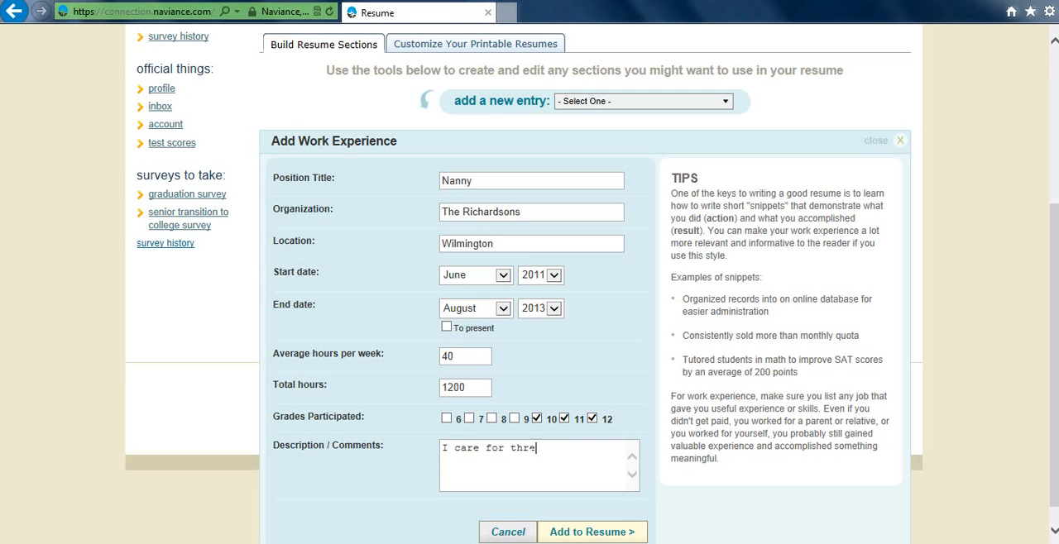
text(e children, ages s)
text(ix)
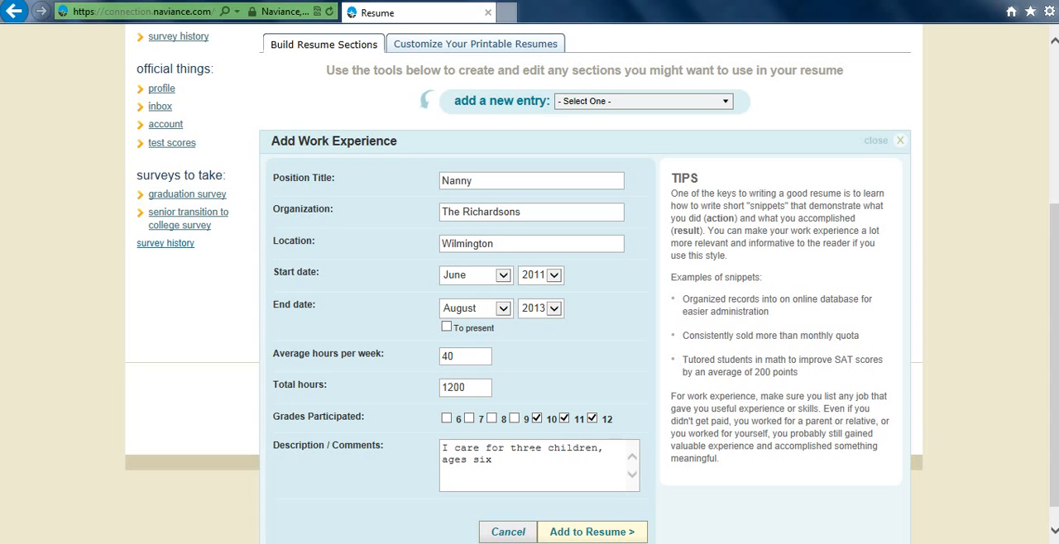
text(, four, and two, full time )
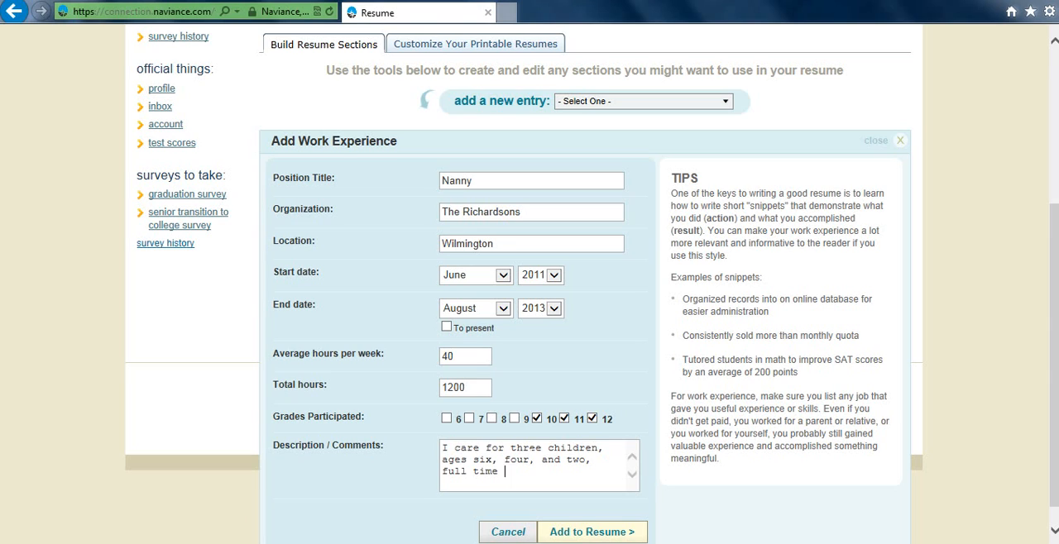
text(during the summer months.)
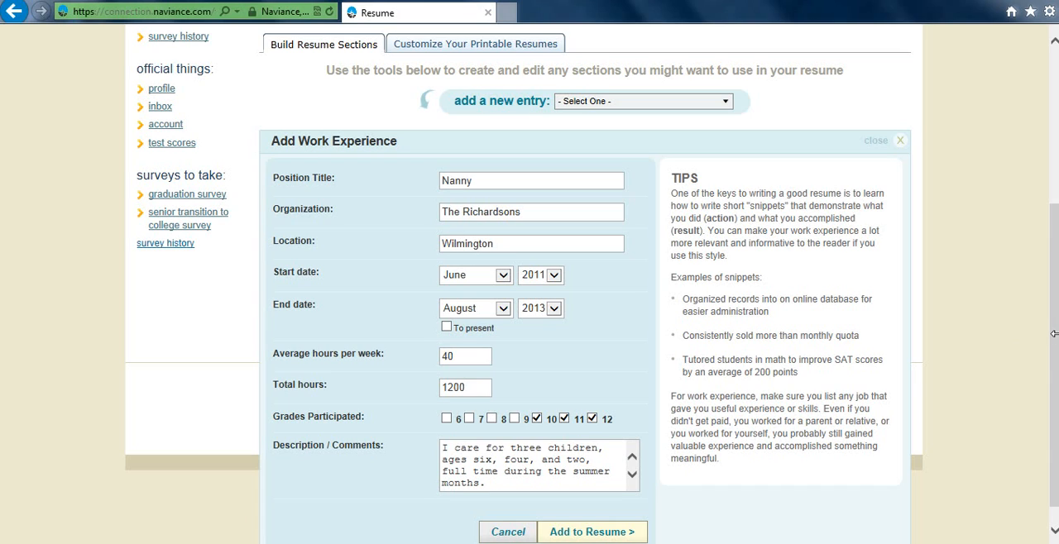
scroll(1054, 339, down, 1)
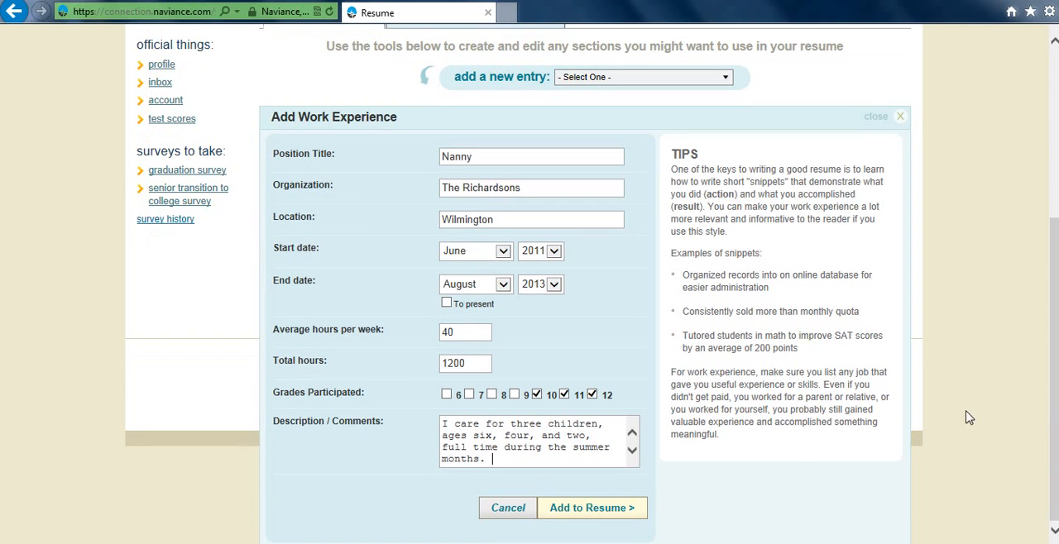
click(620, 509)
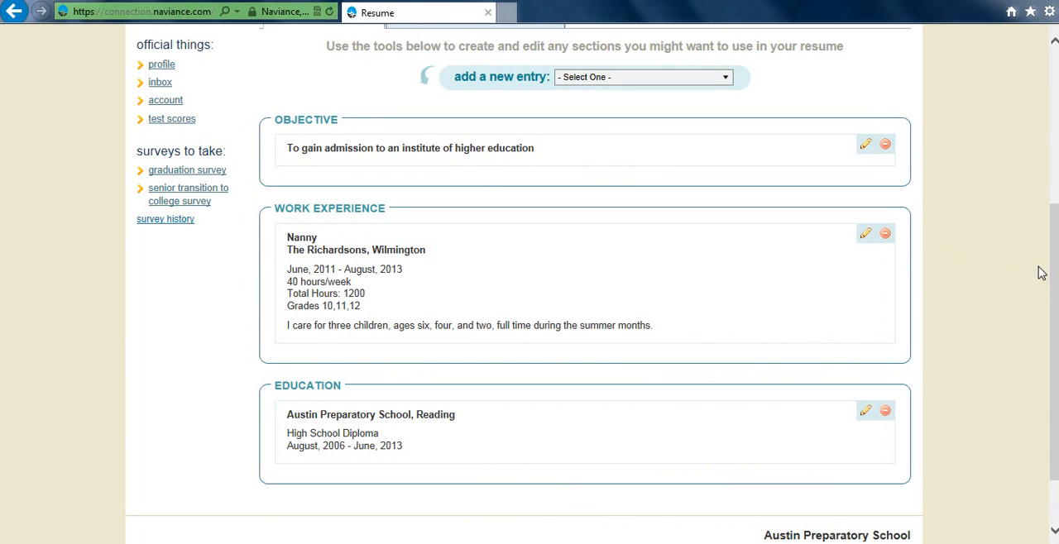
- Start a new Athletic Achievement entry with "Lacrosse" as the sport
drag(1055, 284, 1032, 234)
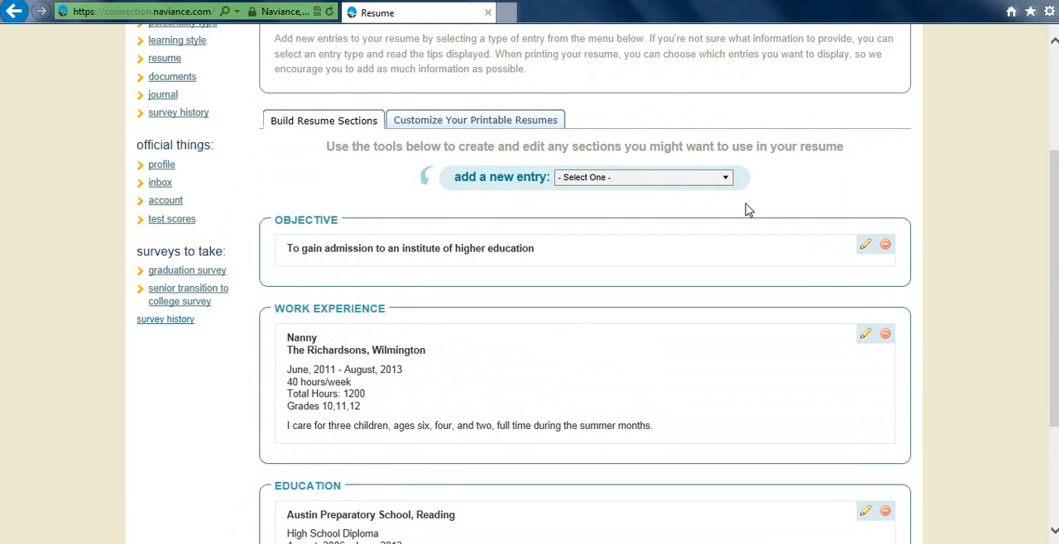
click(709, 181)
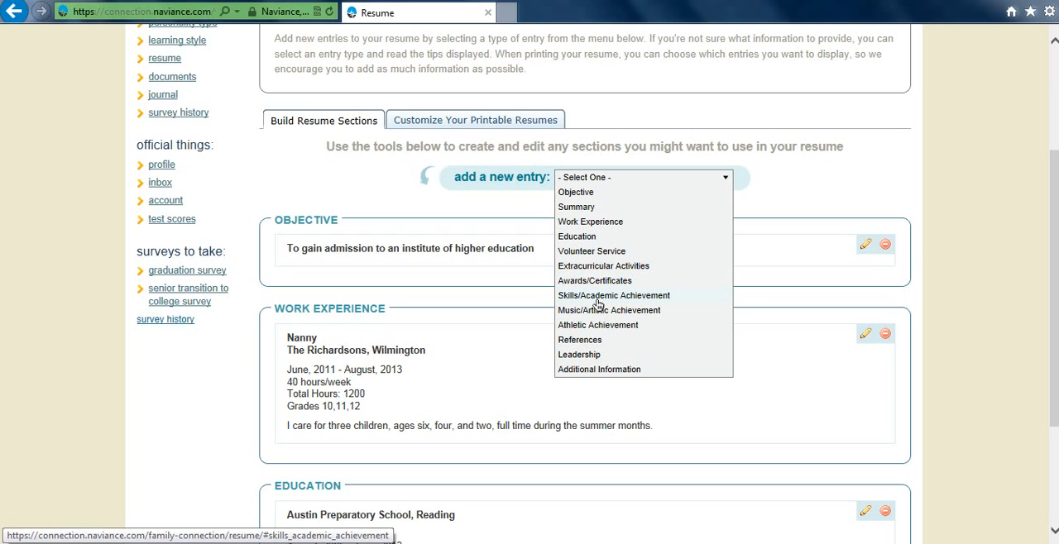
click(676, 332)
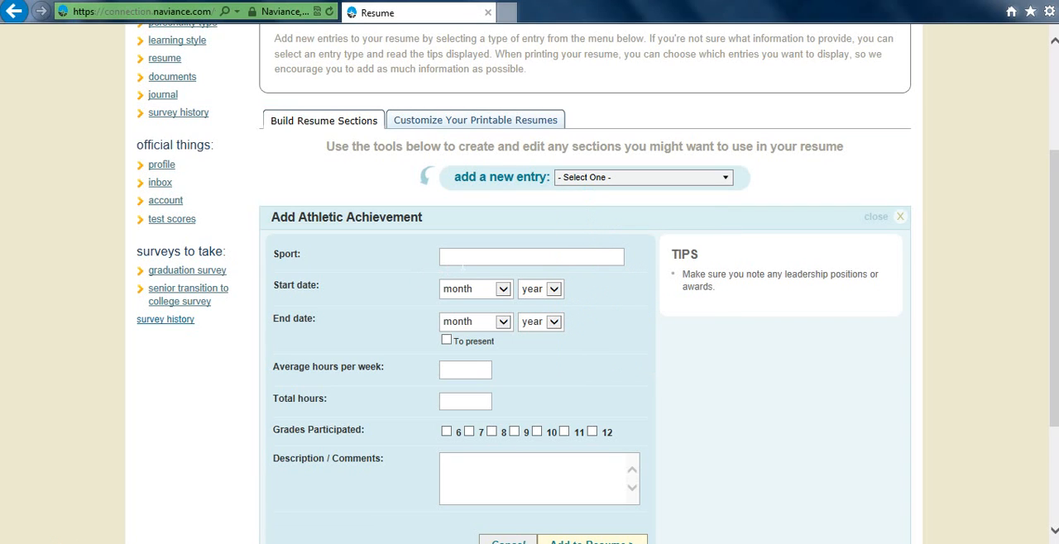
text(Lacrosse)
- Enter 18 average hours per week and 95 total hours for the lacrosse entry
click(476, 371)
text(18)
click(461, 402)
text(95)
click(475, 455)
drag(1052, 238, 1055, 281)
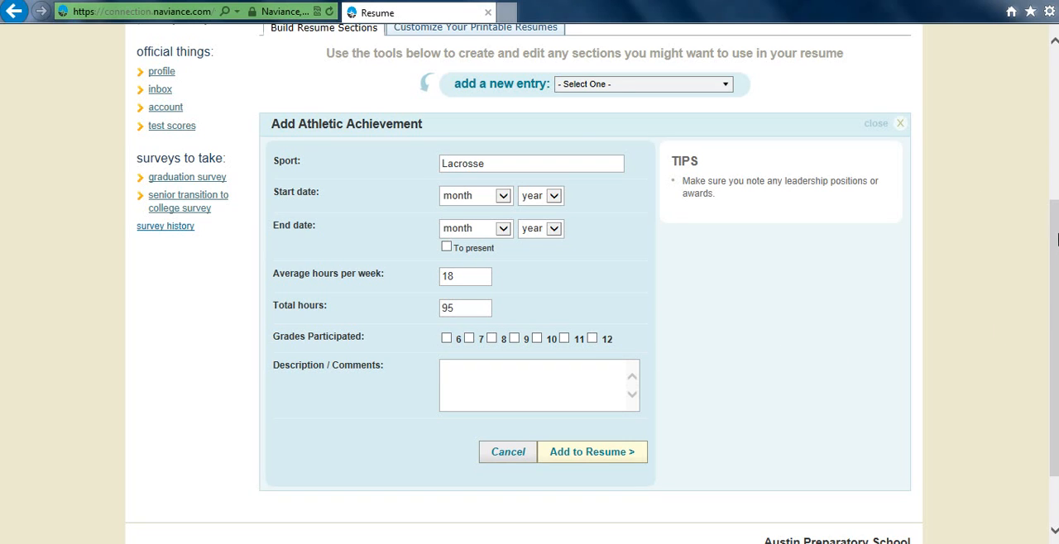
drag(1056, 244, 995, 47)
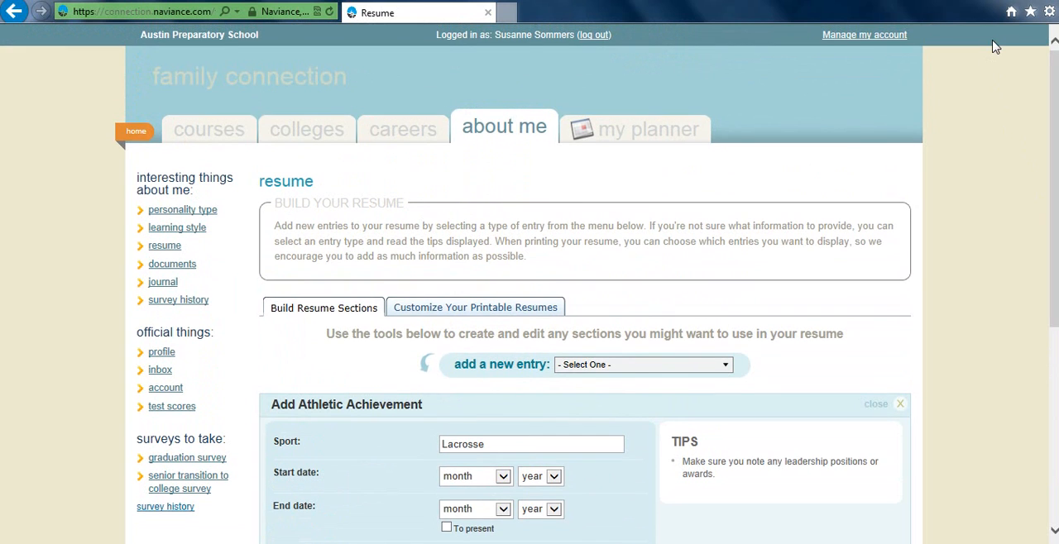